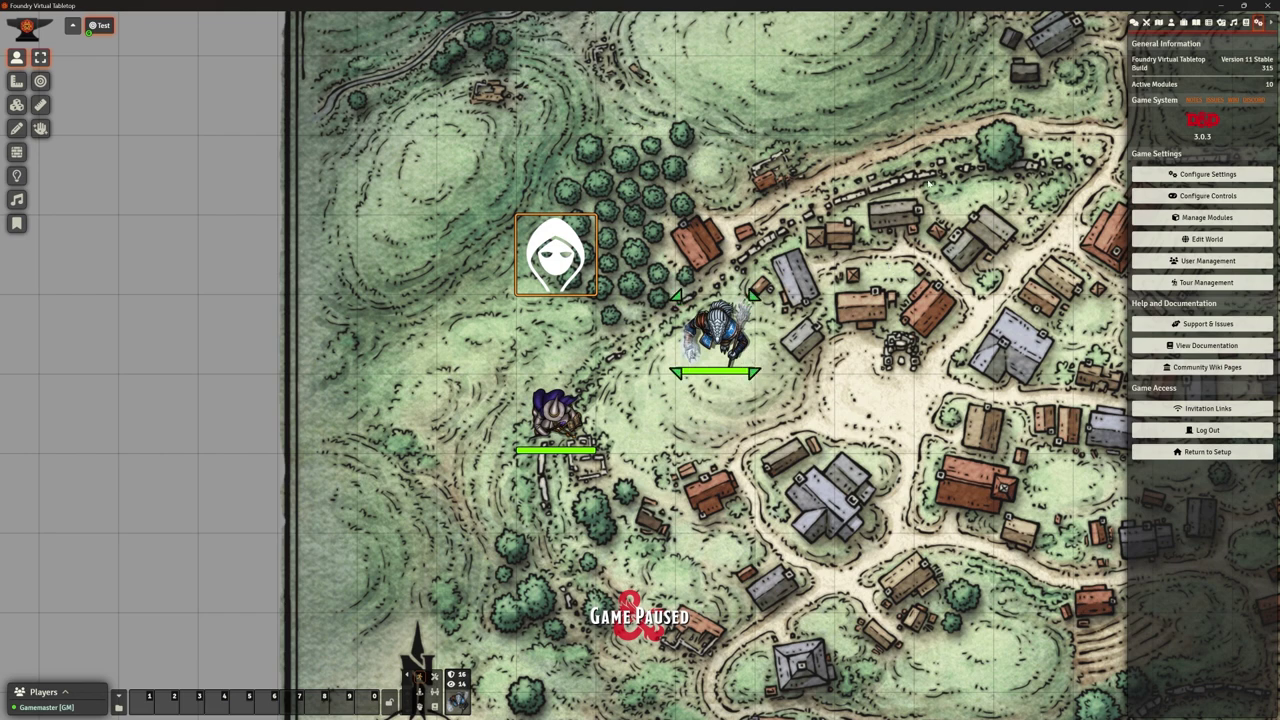
Review the installed modules, active and all, then close module management unchanged
{"action": "left_click", "coordinate": [1198, 222]}
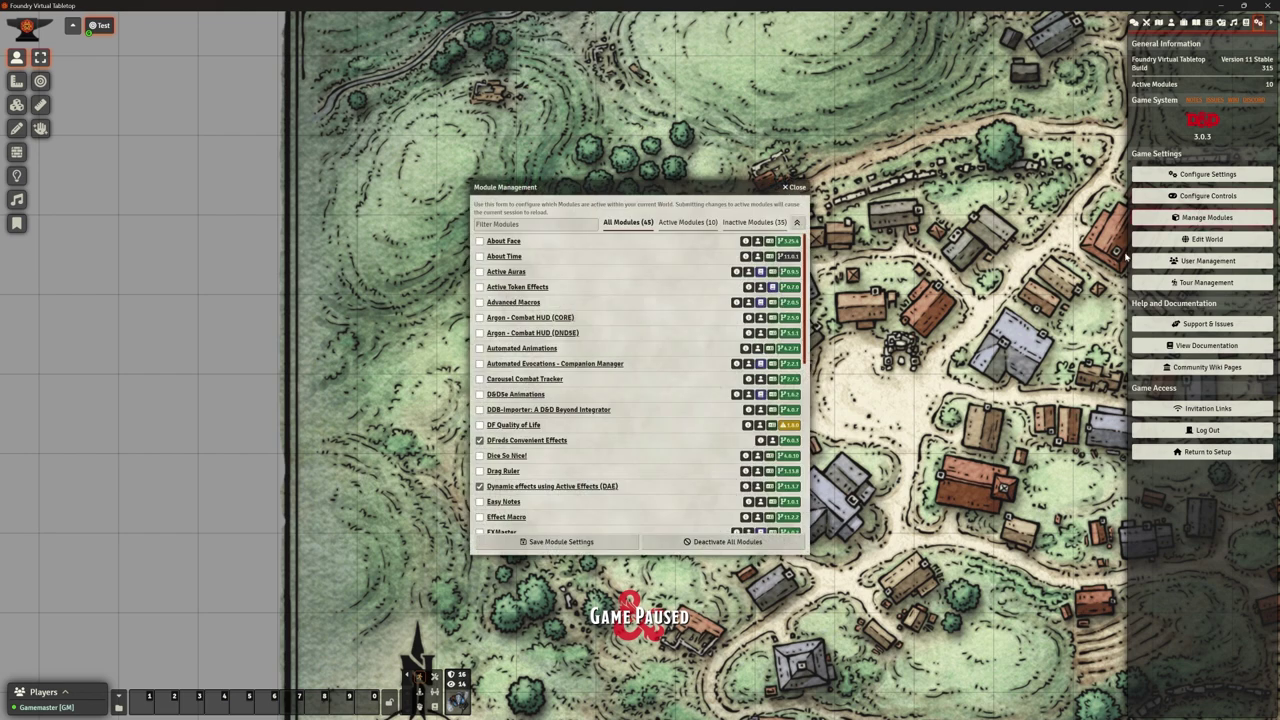
{"action": "left_click", "coordinate": [688, 222]}
{"action": "left_click_drag", "start_coordinate": [689, 183], "coordinate": [748, 119]}
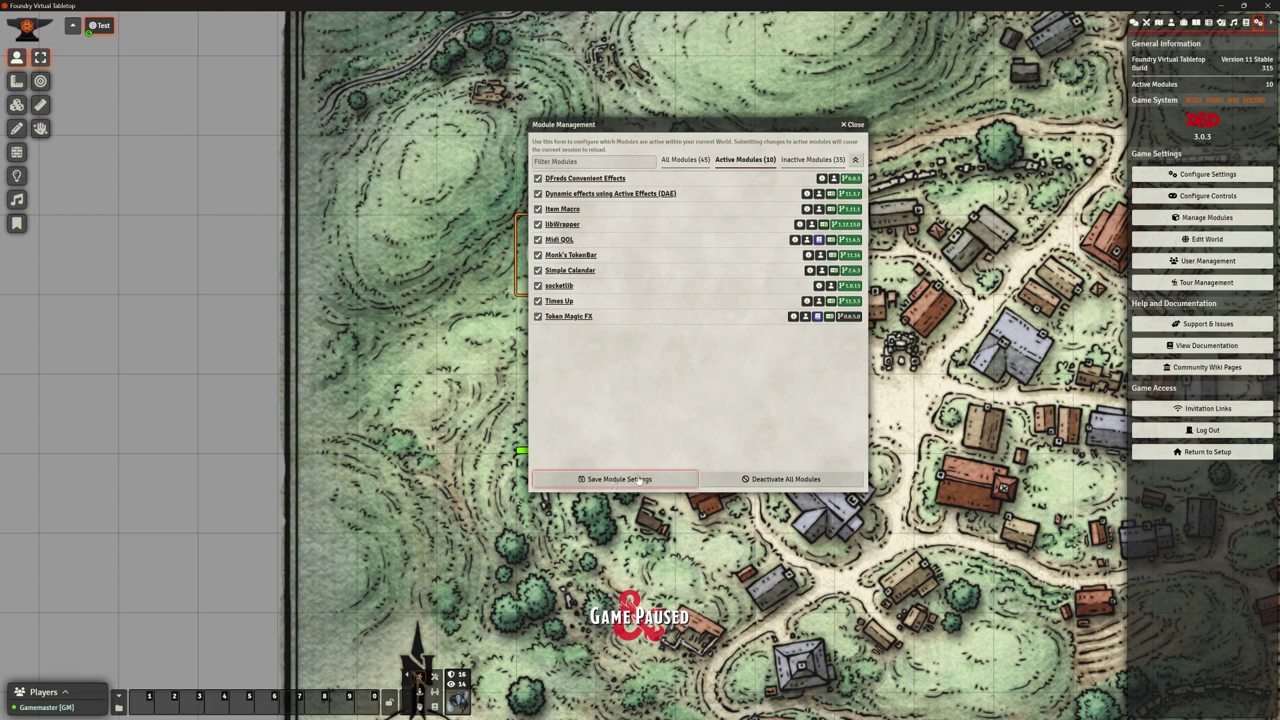
{"action": "left_click_drag", "start_coordinate": [792, 124], "coordinate": [834, 179]}
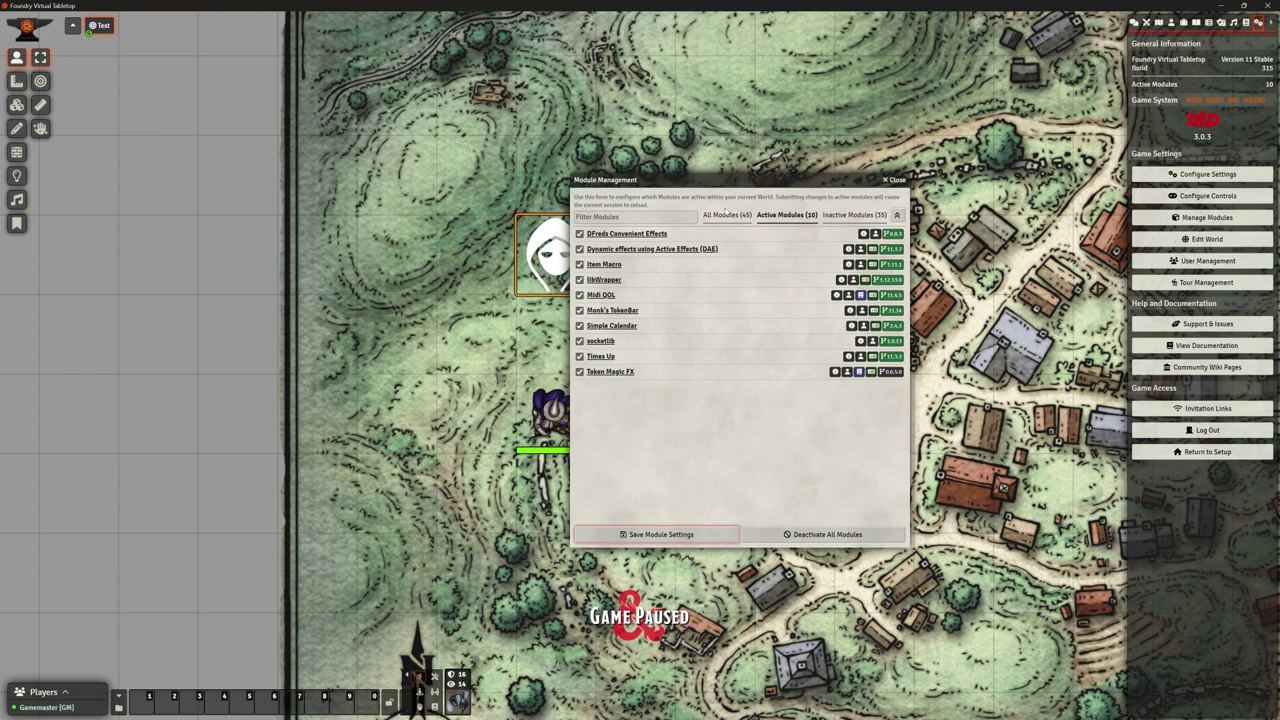
{"action": "left_click", "coordinate": [729, 215]}
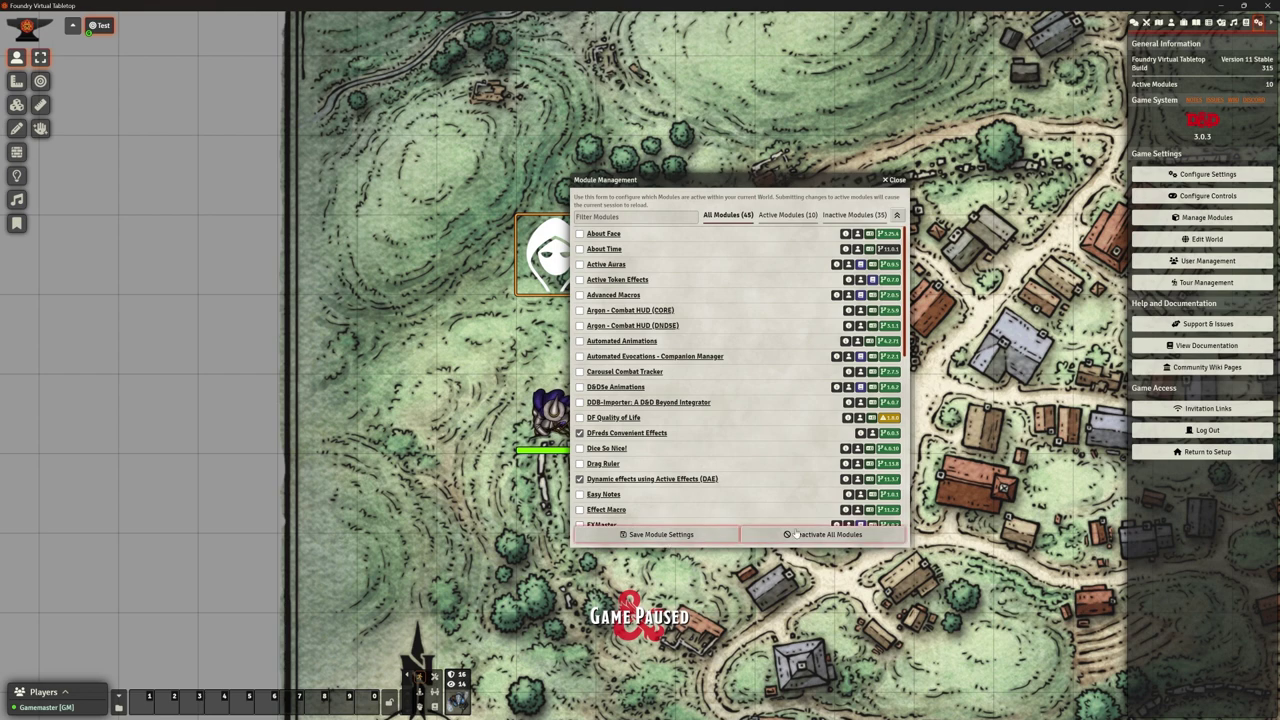
{"action": "left_click", "coordinate": [893, 180]}
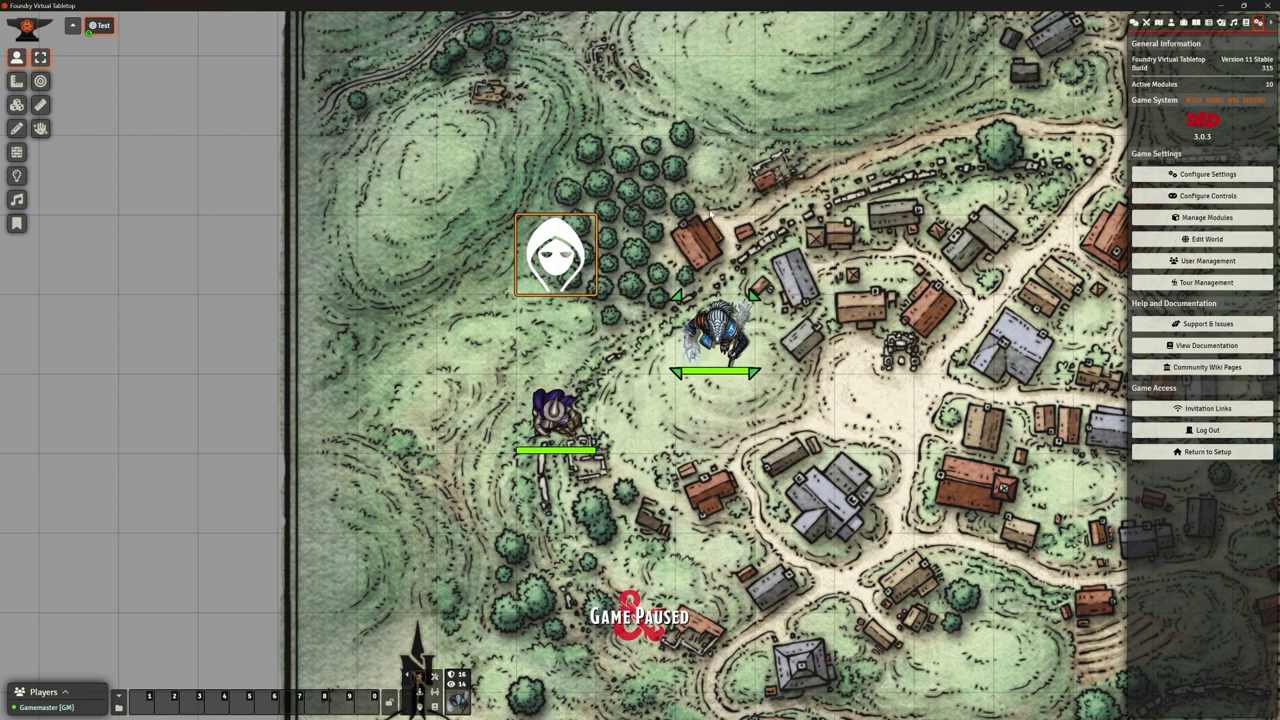
Show the Midi QOL section in Configure Game Settings and enlarge the window
{"action": "left_click", "coordinate": [1160, 176]}
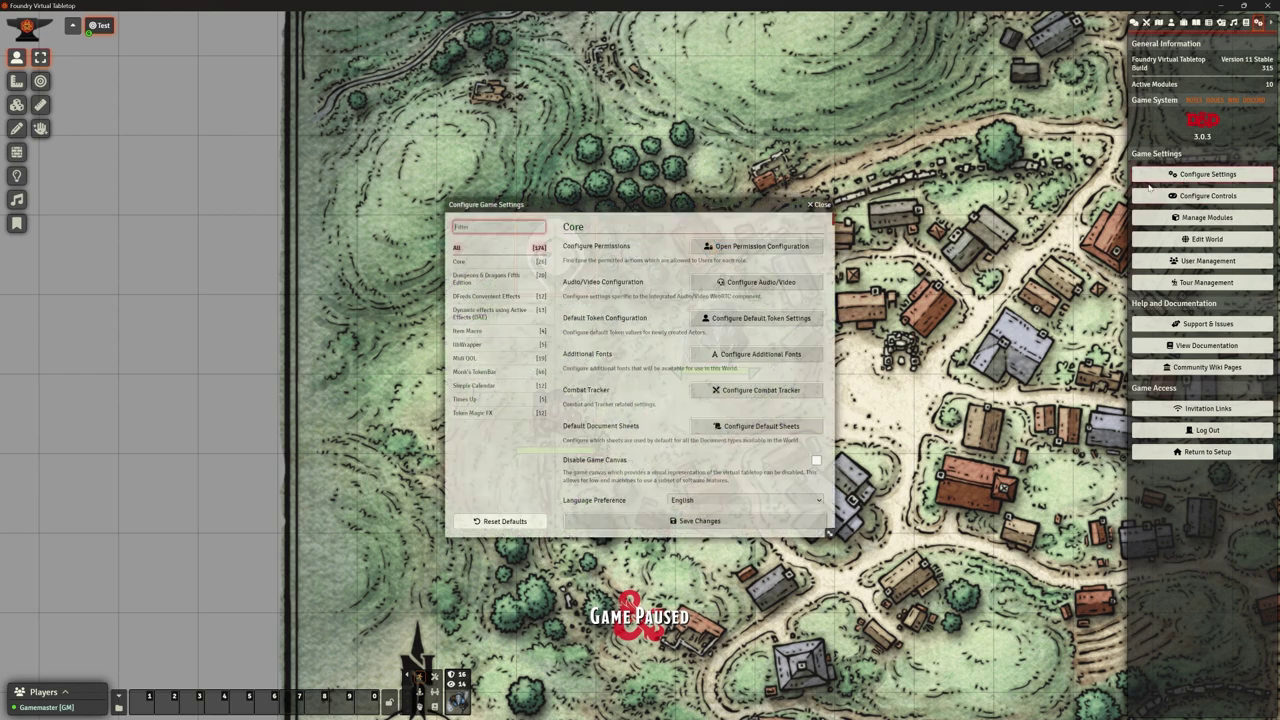
{"action": "left_click_drag", "start_coordinate": [585, 206], "coordinate": [350, 96]}
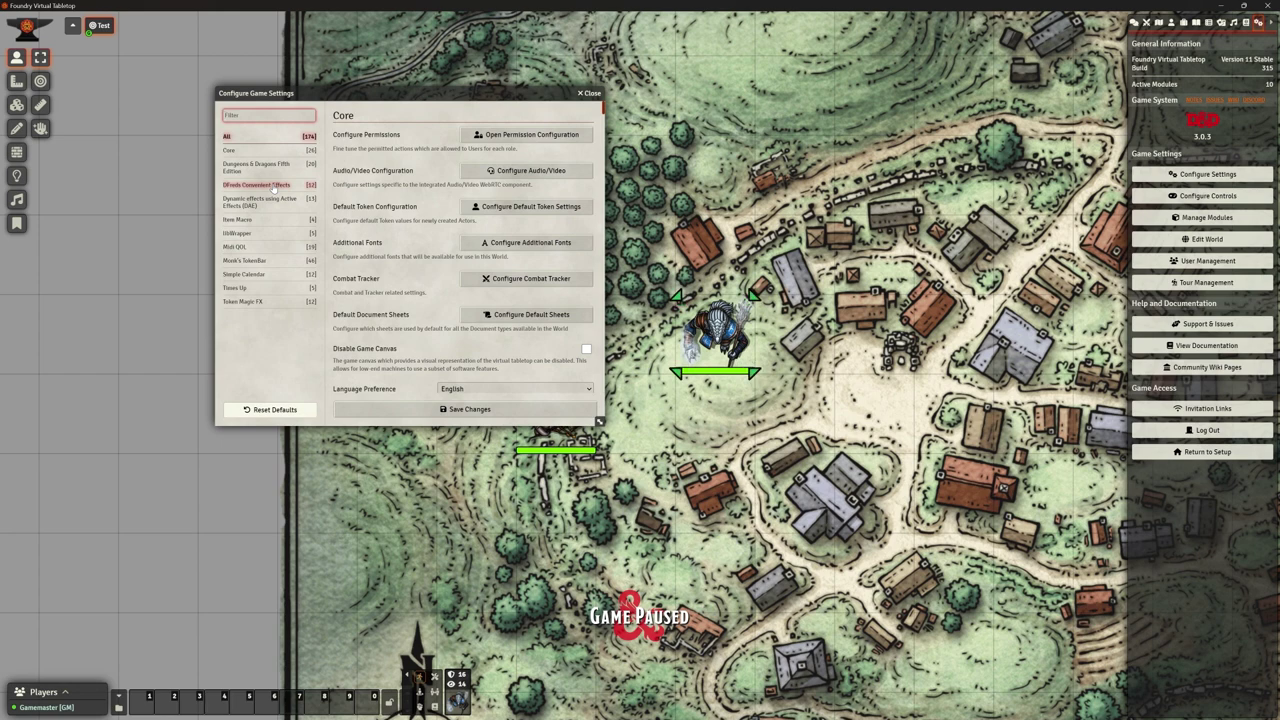
{"action": "left_click", "coordinate": [235, 247]}
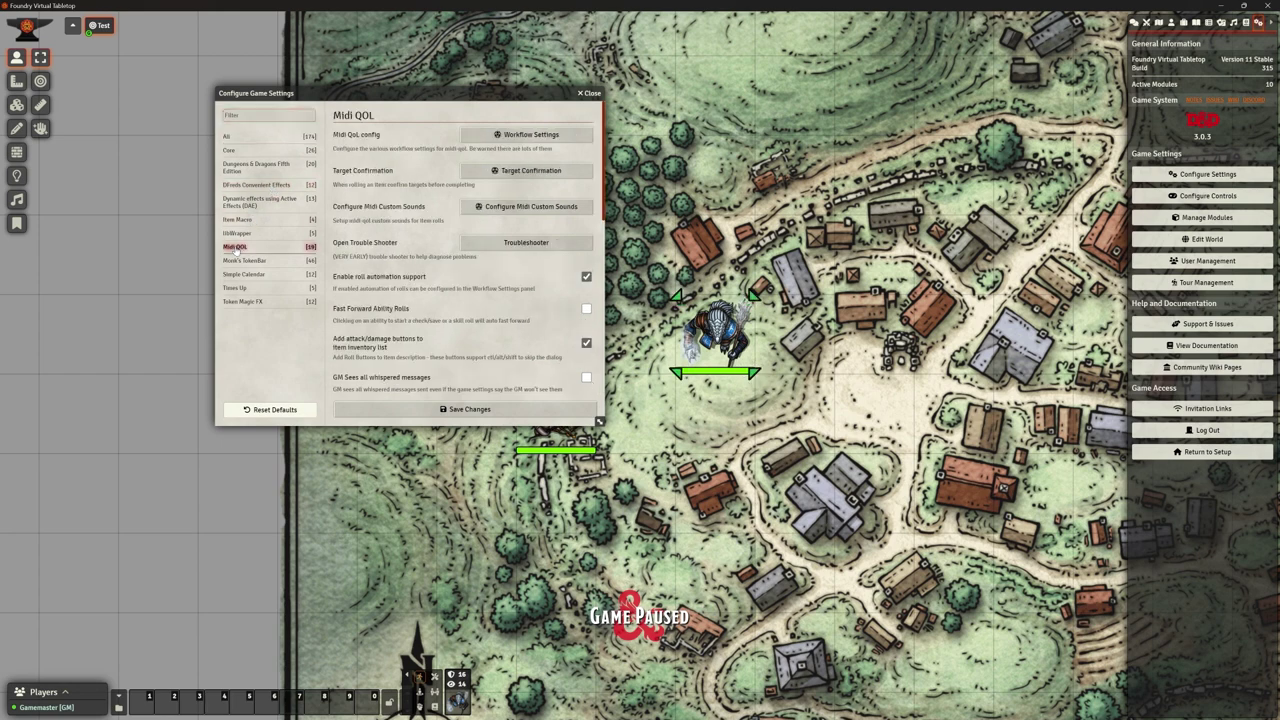
{"action": "left_click_drag", "start_coordinate": [431, 93], "coordinate": [399, 65]}
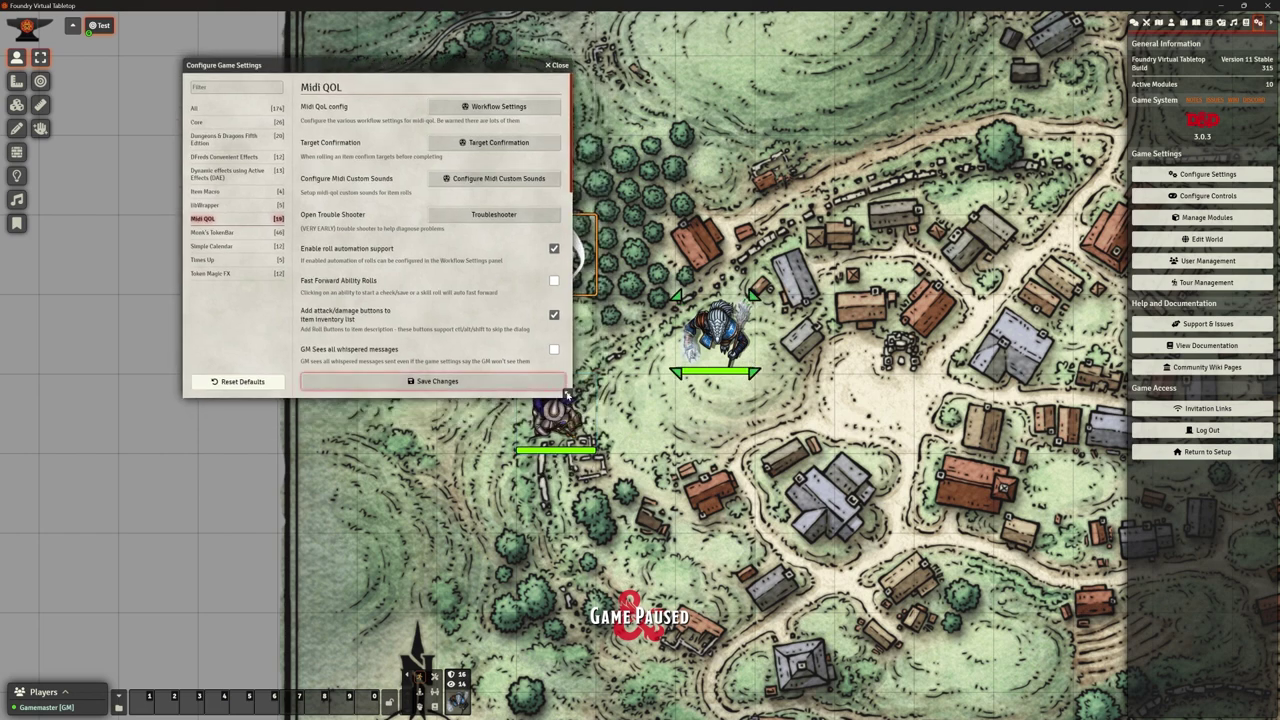
{"action": "left_click_drag", "start_coordinate": [567, 393], "coordinate": [648, 688]}
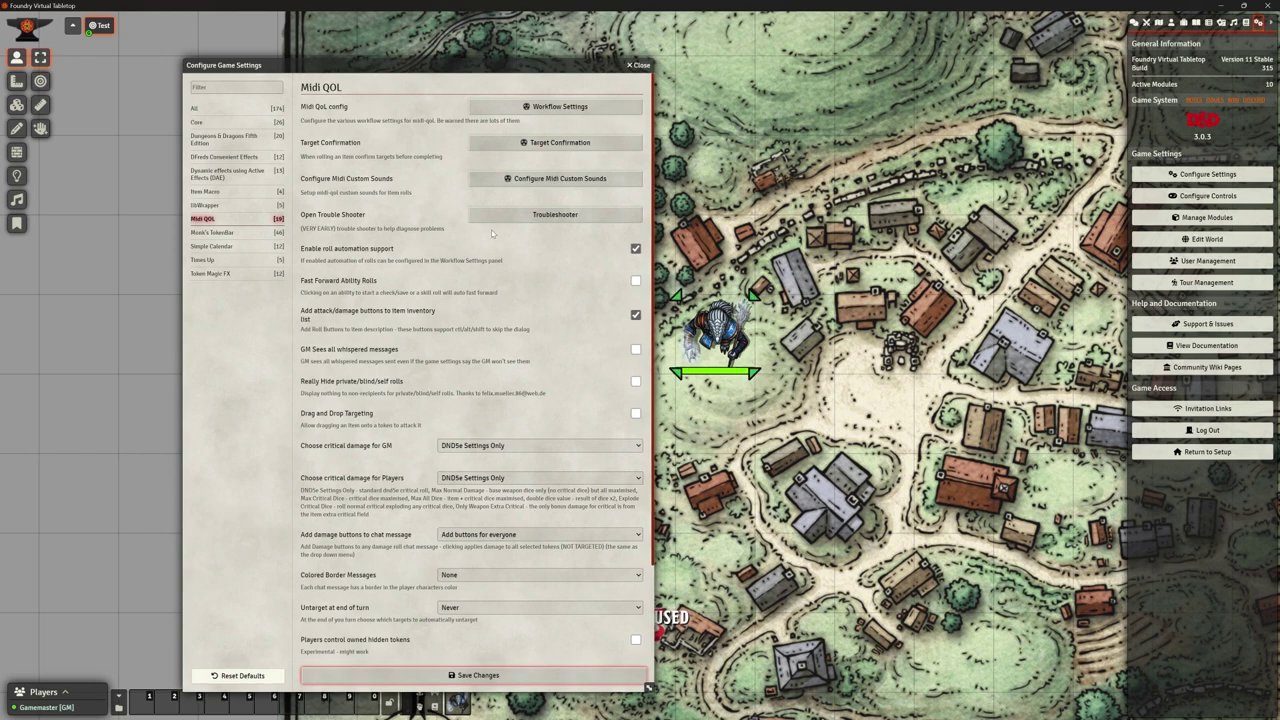
{"action": "scroll", "coordinate": [489, 496], "scroll_direction": "down", "scroll_amount": 3}
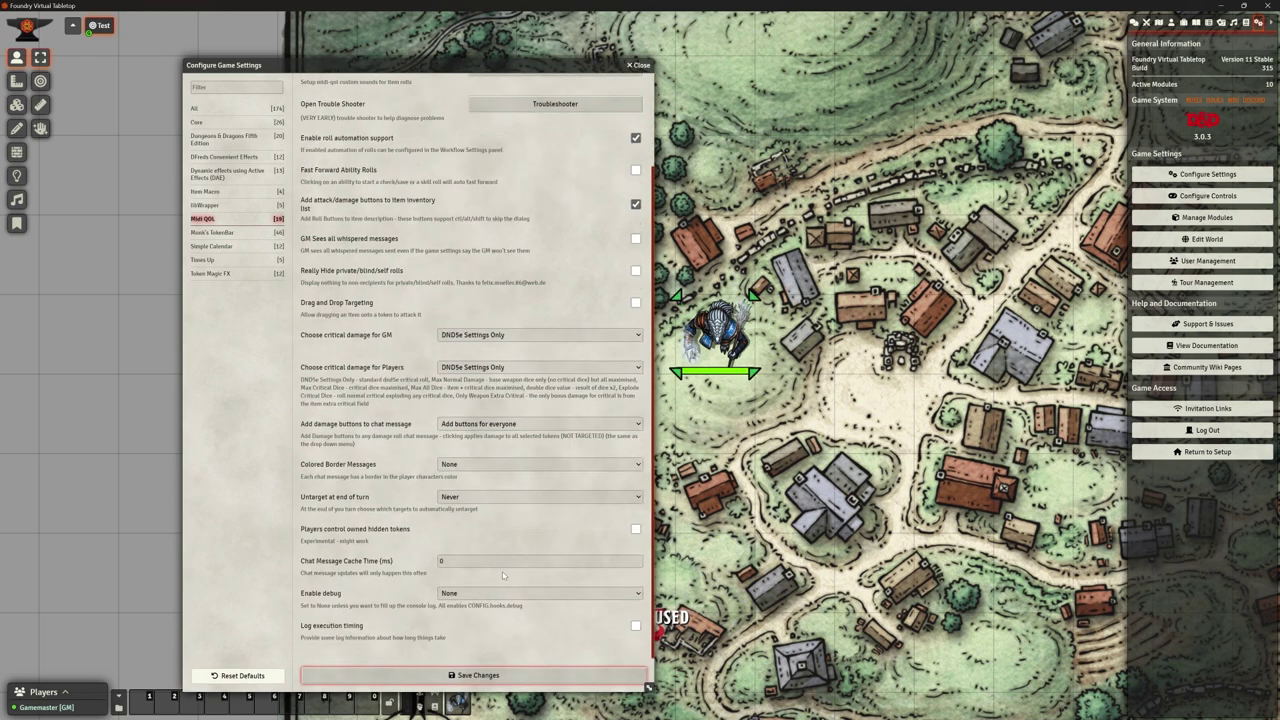
{"action": "scroll", "coordinate": [509, 553], "scroll_direction": "up", "scroll_amount": 3}
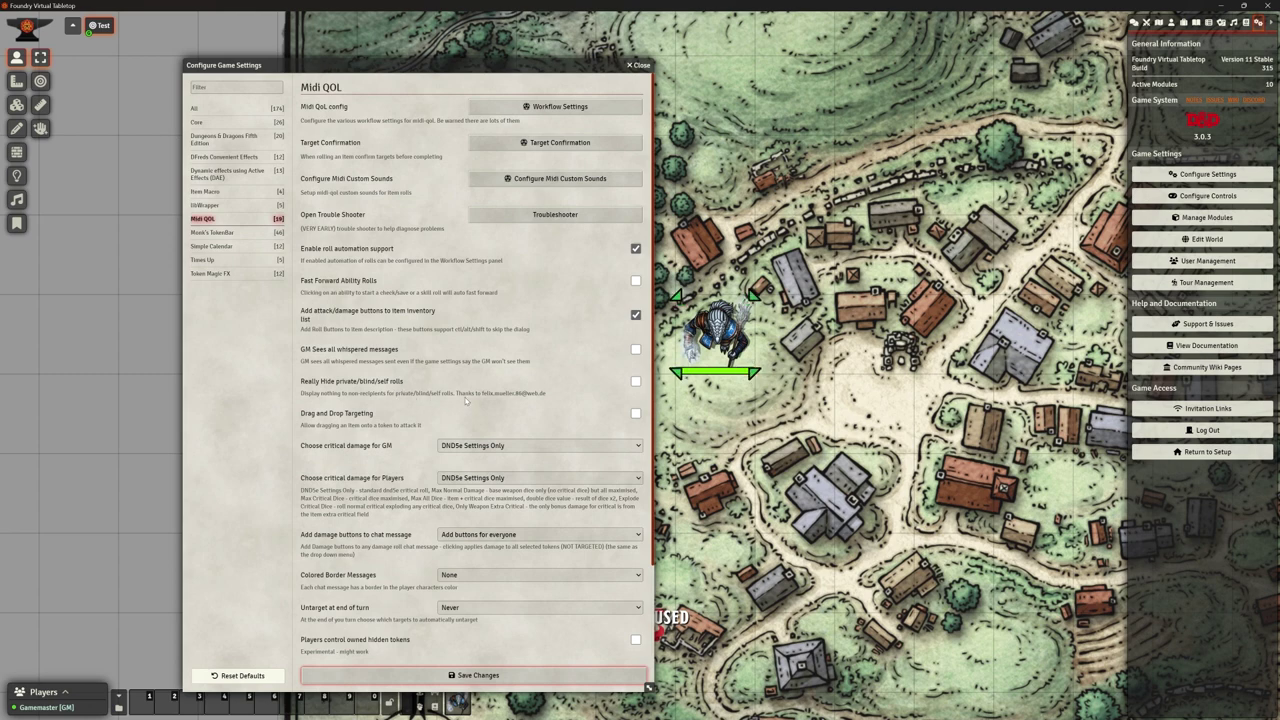
{"action": "scroll", "coordinate": [431, 386], "scroll_direction": "down", "scroll_amount": 2}
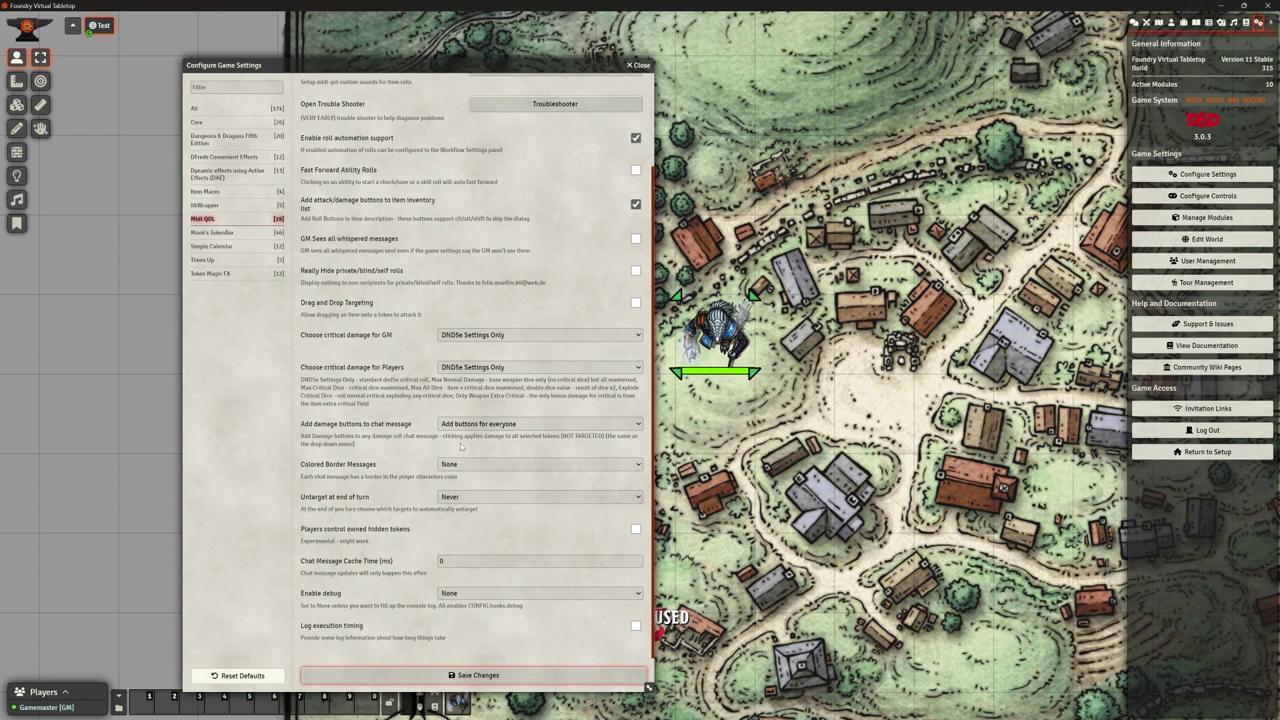
{"action": "scroll", "coordinate": [466, 420], "scroll_direction": "up", "scroll_amount": 3}
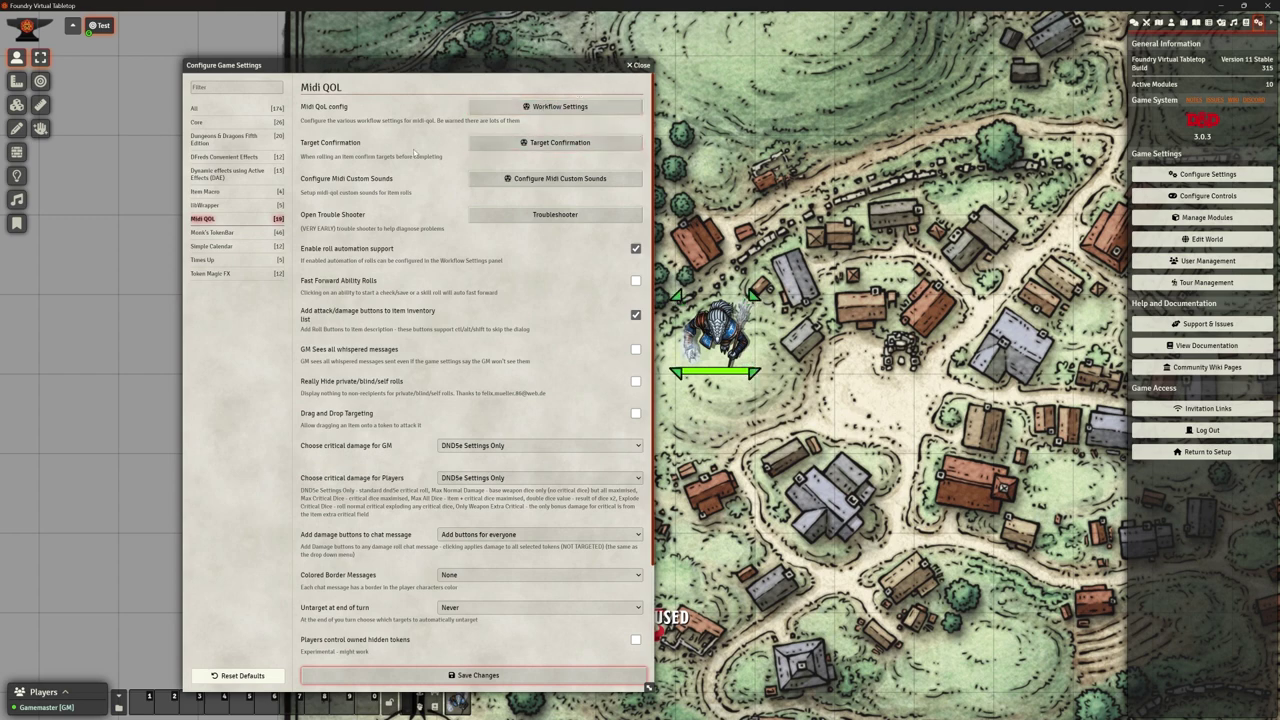
Check the Midi QOL Target Confirmation options and close them without changes
{"action": "left_click", "coordinate": [561, 143]}
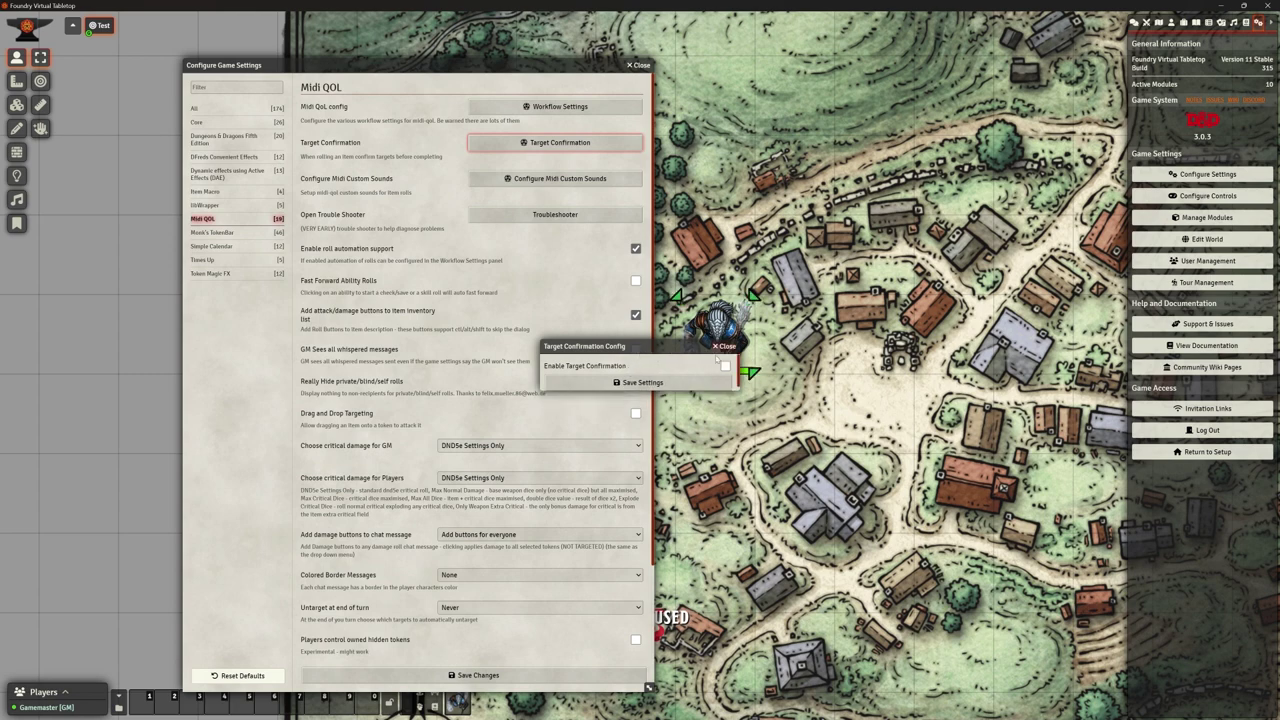
{"action": "left_click", "coordinate": [722, 346]}
Open the Midi-QOL Configuration and place it beside the game settings window
{"action": "left_click", "coordinate": [549, 106]}
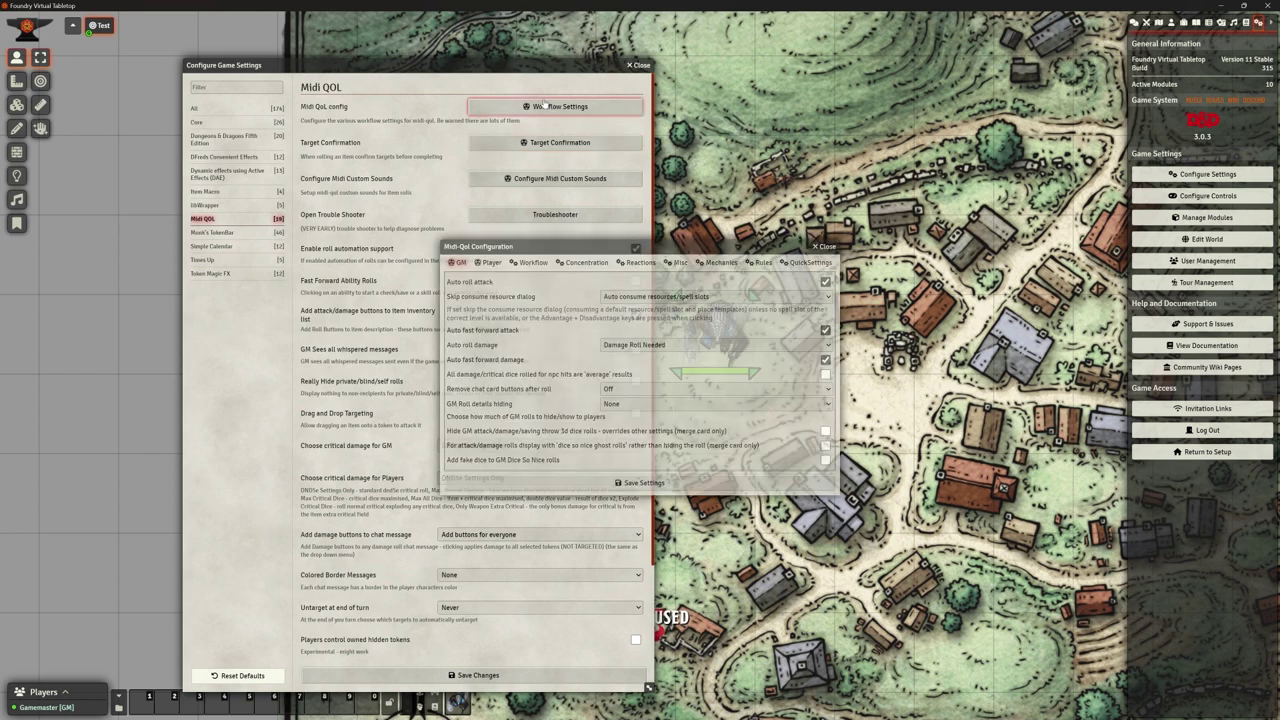
{"action": "left_click_drag", "start_coordinate": [606, 246], "coordinate": [473, 48]}
{"action": "left_click_drag", "start_coordinate": [604, 48], "coordinate": [951, 84]}
{"action": "left_click_drag", "start_coordinate": [565, 69], "coordinate": [280, 66]}
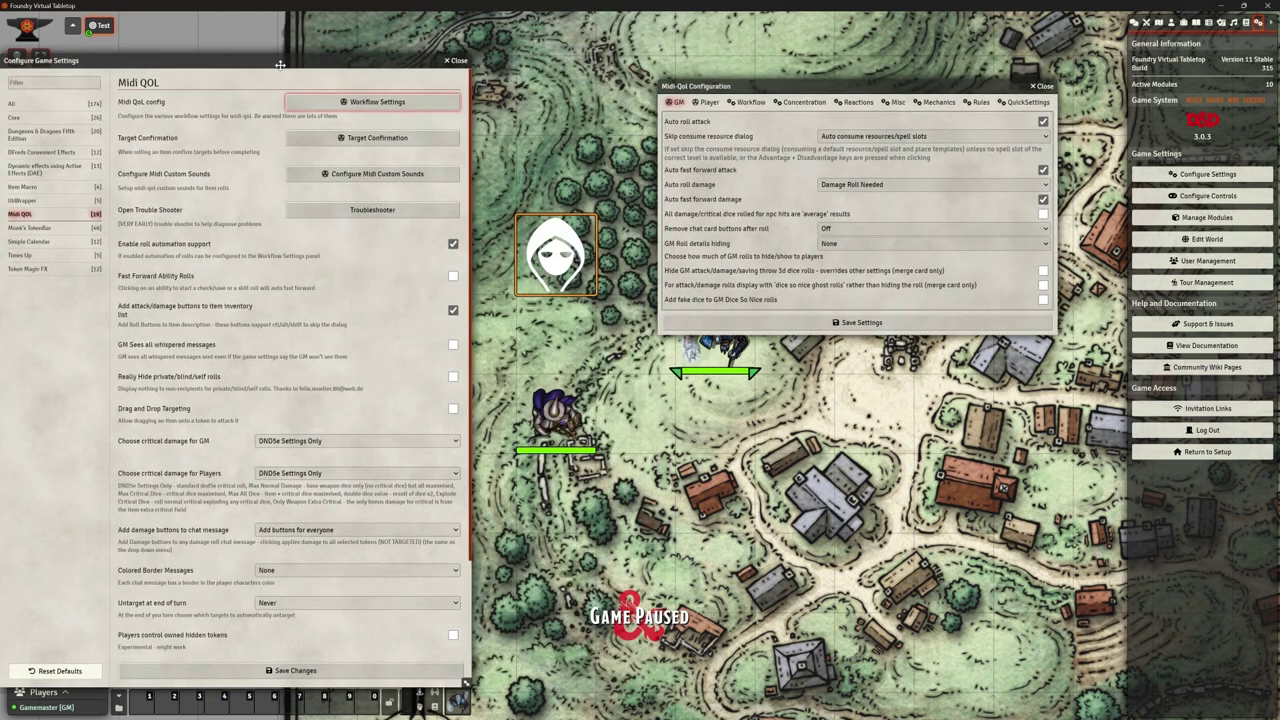
{"action": "left_click_drag", "start_coordinate": [767, 88], "coordinate": [707, 101]}
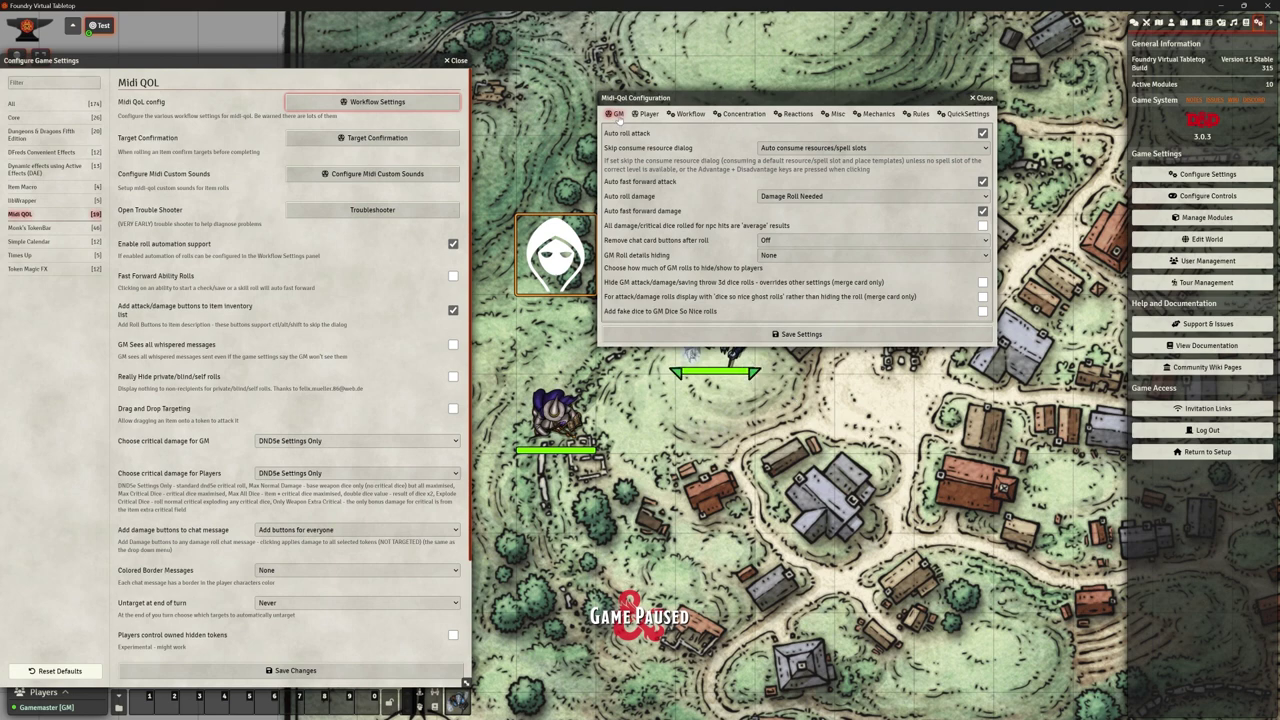
Browse the Player, Workflow, Reactions, Misc, Mechanics, Rules and GM tabs, ending on QuickSettings presets
{"action": "left_click", "coordinate": [646, 114]}
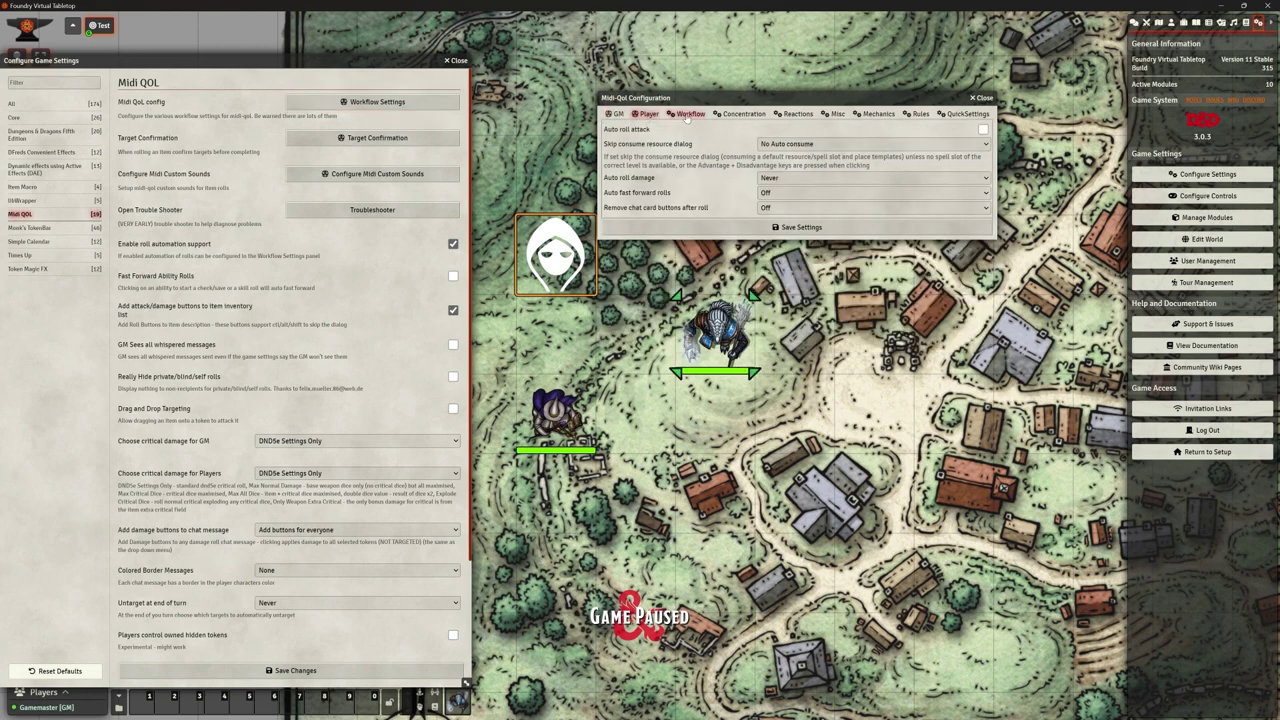
{"action": "left_click", "coordinate": [689, 114]}
{"action": "scroll", "coordinate": [735, 125], "scroll_direction": "down", "scroll_amount": 5}
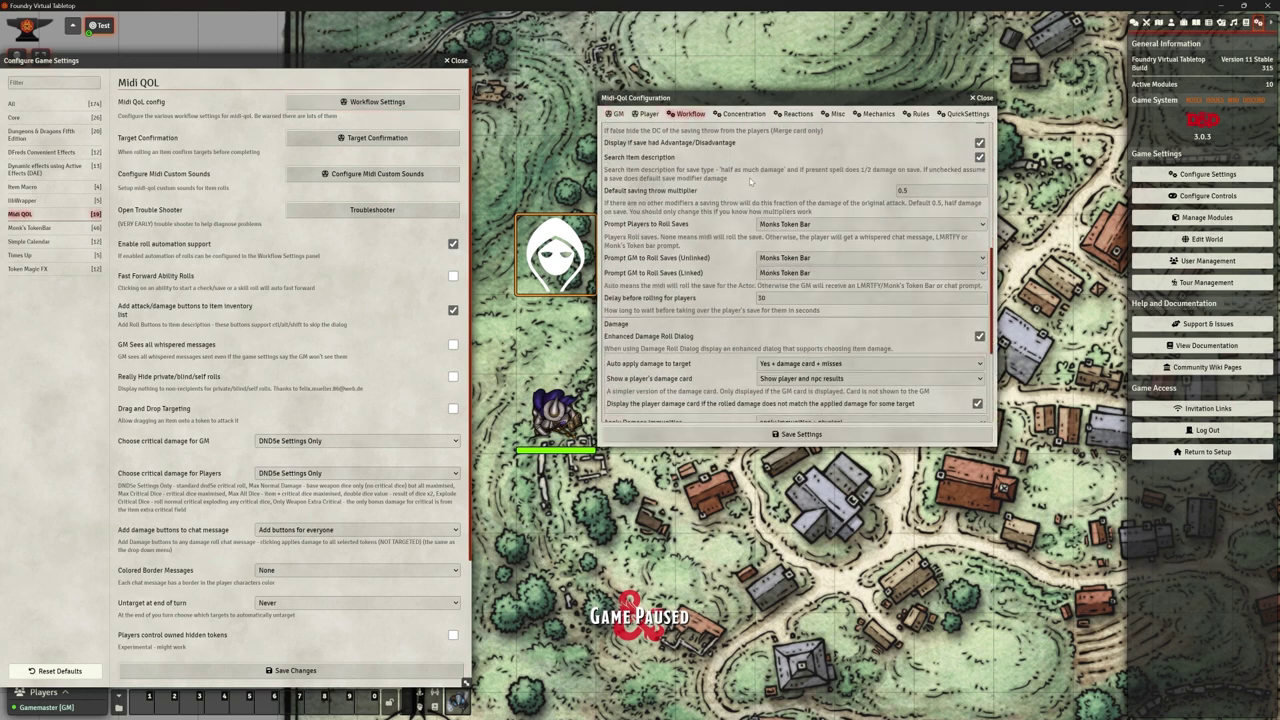
{"action": "left_click", "coordinate": [795, 114]}
{"action": "left_click", "coordinate": [836, 114]}
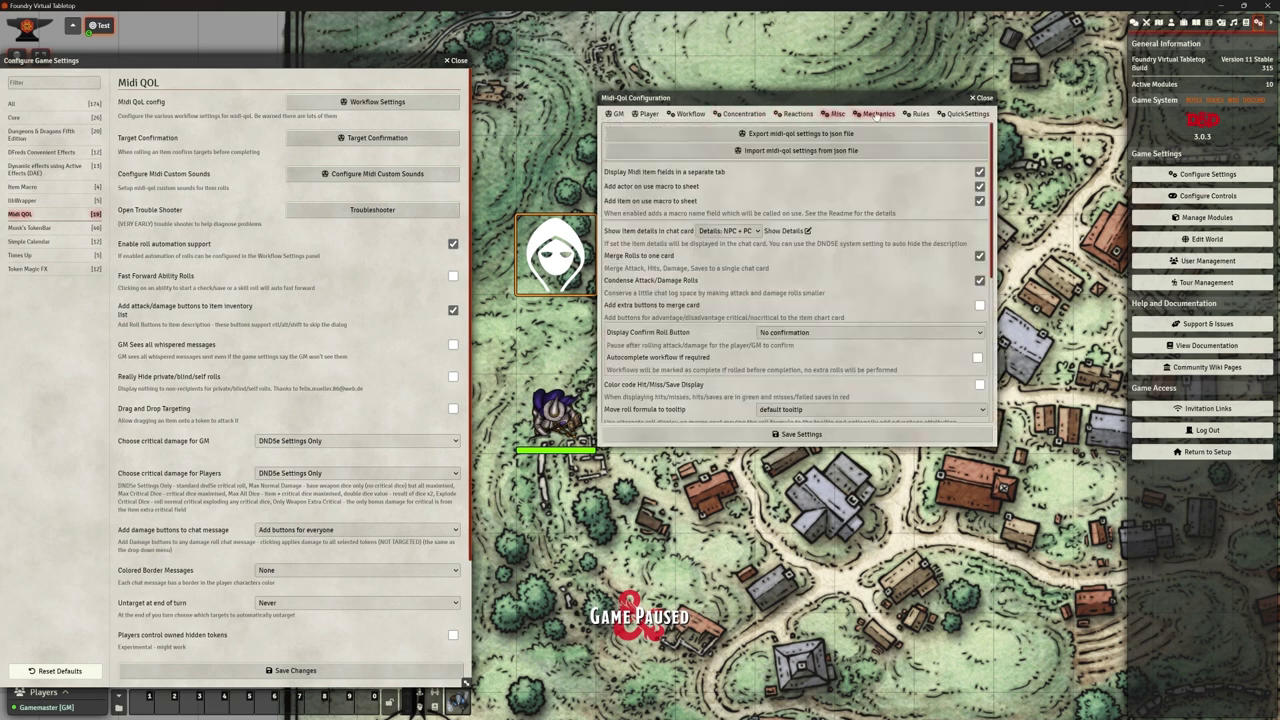
{"action": "left_click", "coordinate": [877, 114]}
{"action": "left_click", "coordinate": [917, 114]}
{"action": "left_click", "coordinate": [965, 114]}
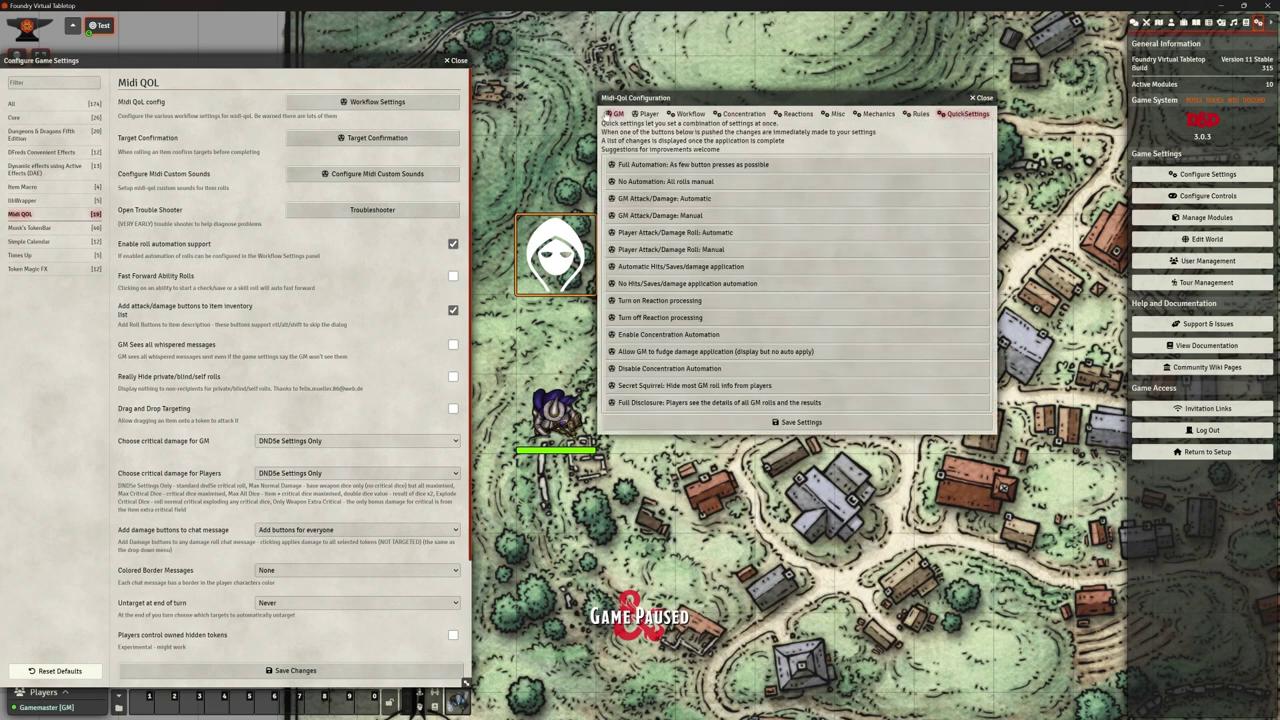
{"action": "left_click", "coordinate": [613, 114]}
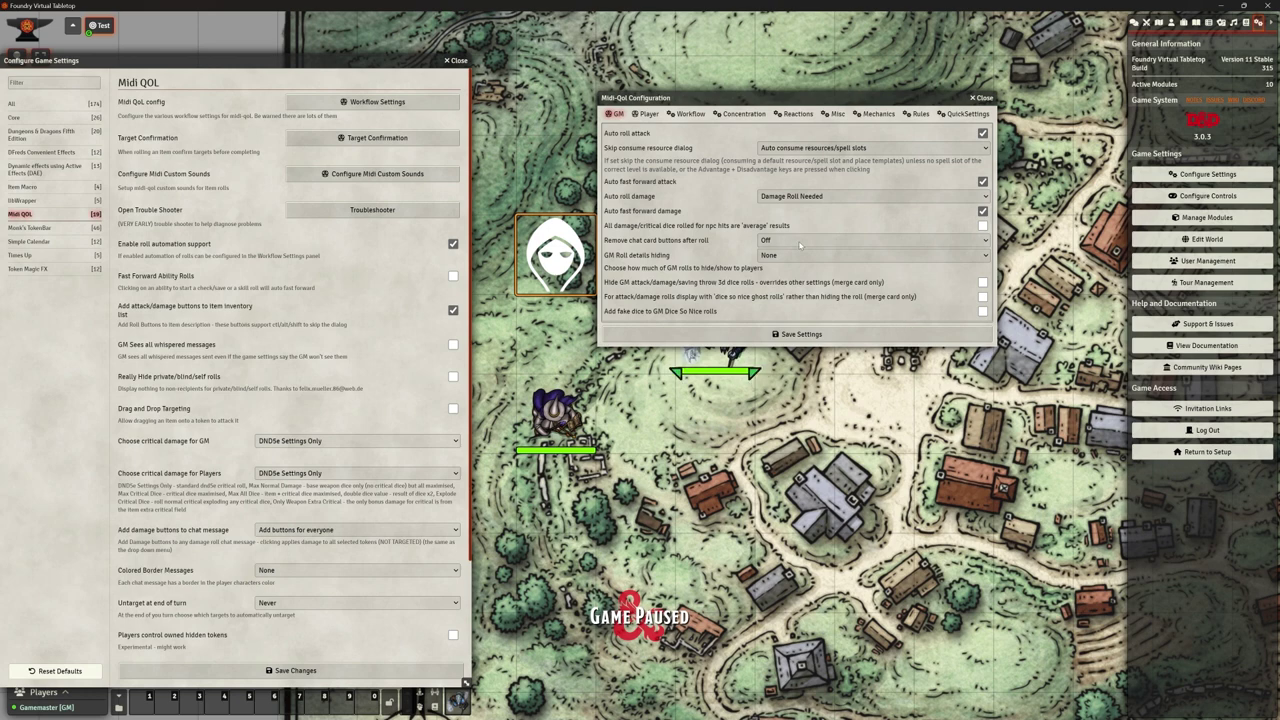
{"action": "left_click", "coordinate": [960, 118]}
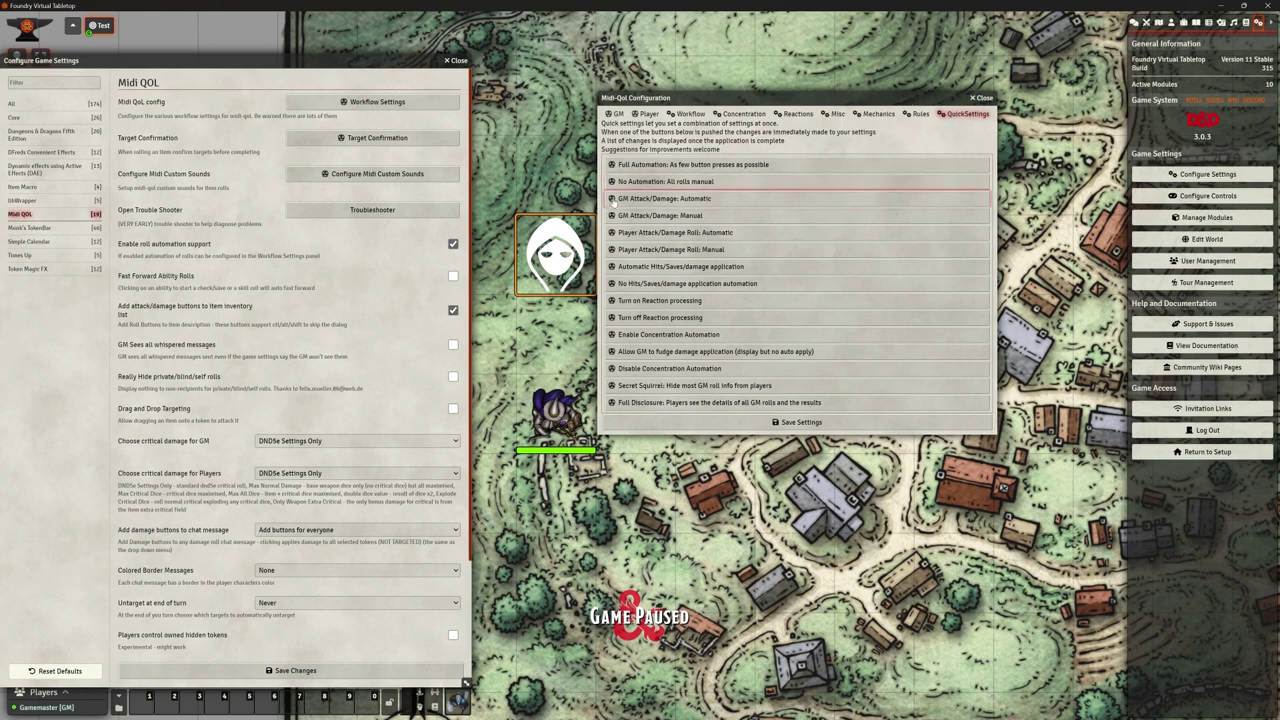
Preview the 'No Automation: All rolls manual' preset without applying it, then reopen Workflow Settings
{"action": "left_click", "coordinate": [712, 184]}
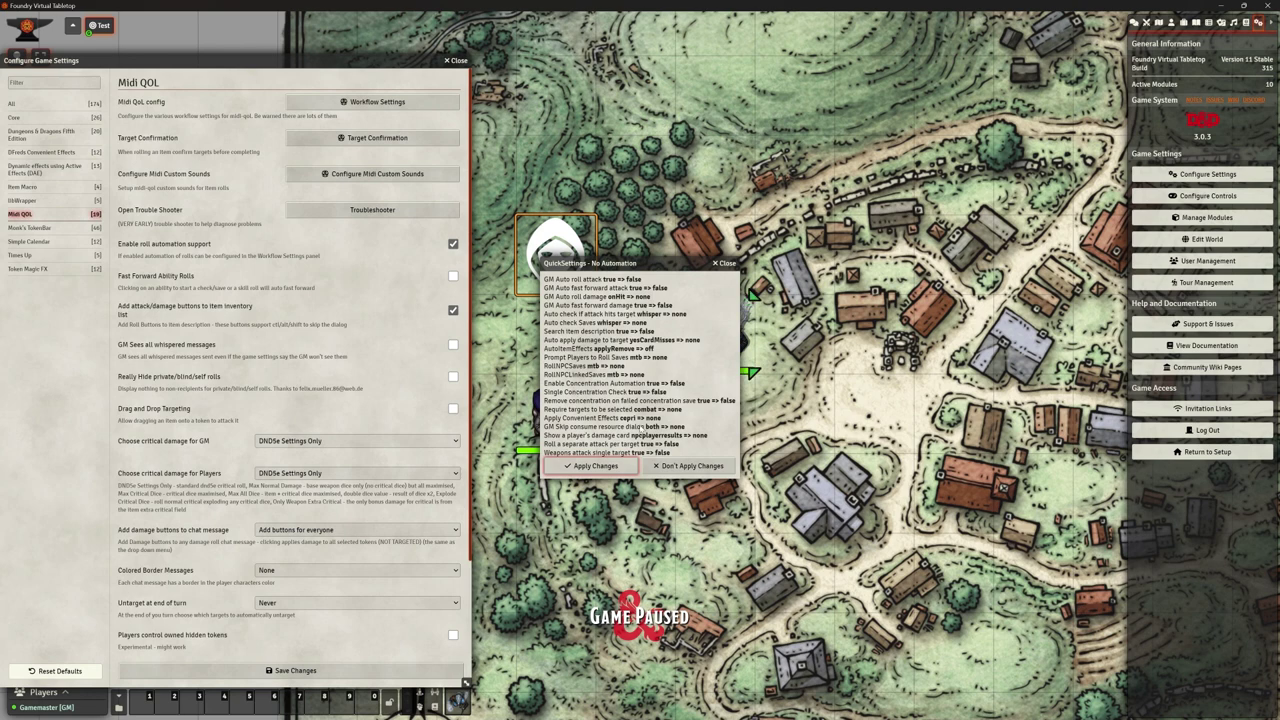
{"action": "left_click", "coordinate": [704, 466]}
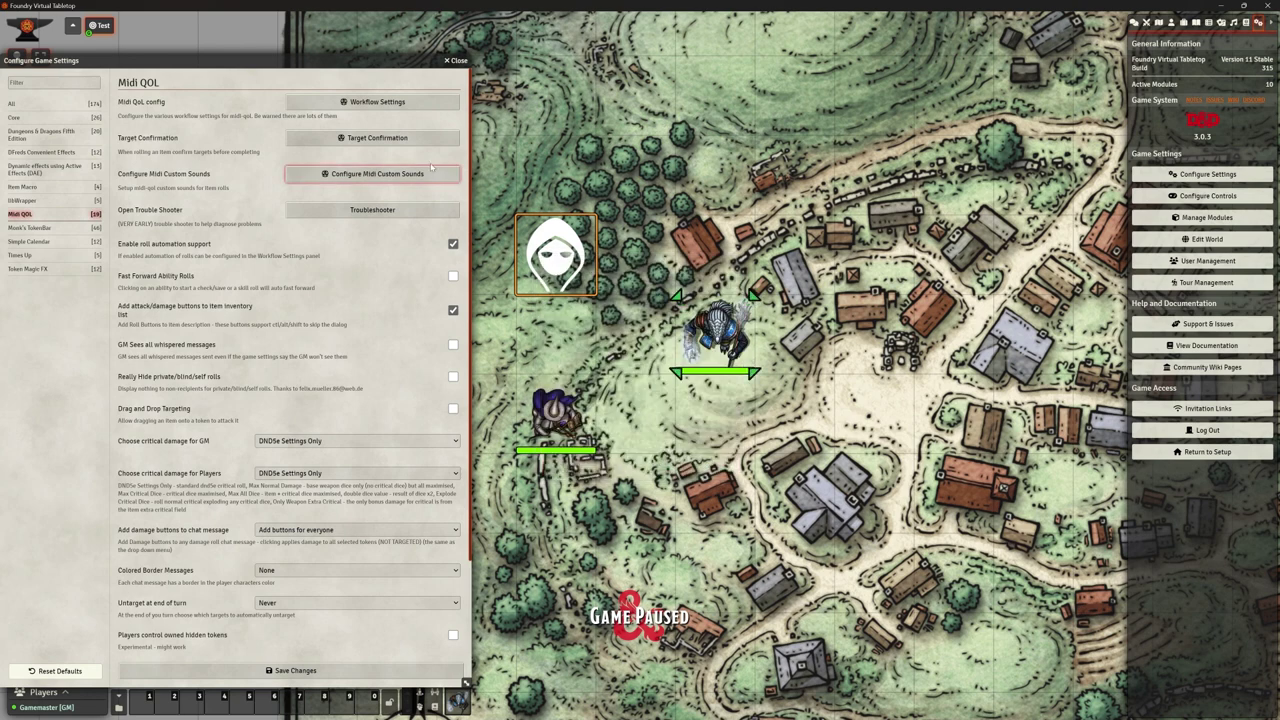
{"action": "left_click", "coordinate": [368, 101]}
Raise the Midi-QoL Configuration window to the top and show its QuickSettings presets
{"action": "left_click_drag", "start_coordinate": [755, 246], "coordinate": [852, 60]}
{"action": "left_click", "coordinate": [905, 76]}
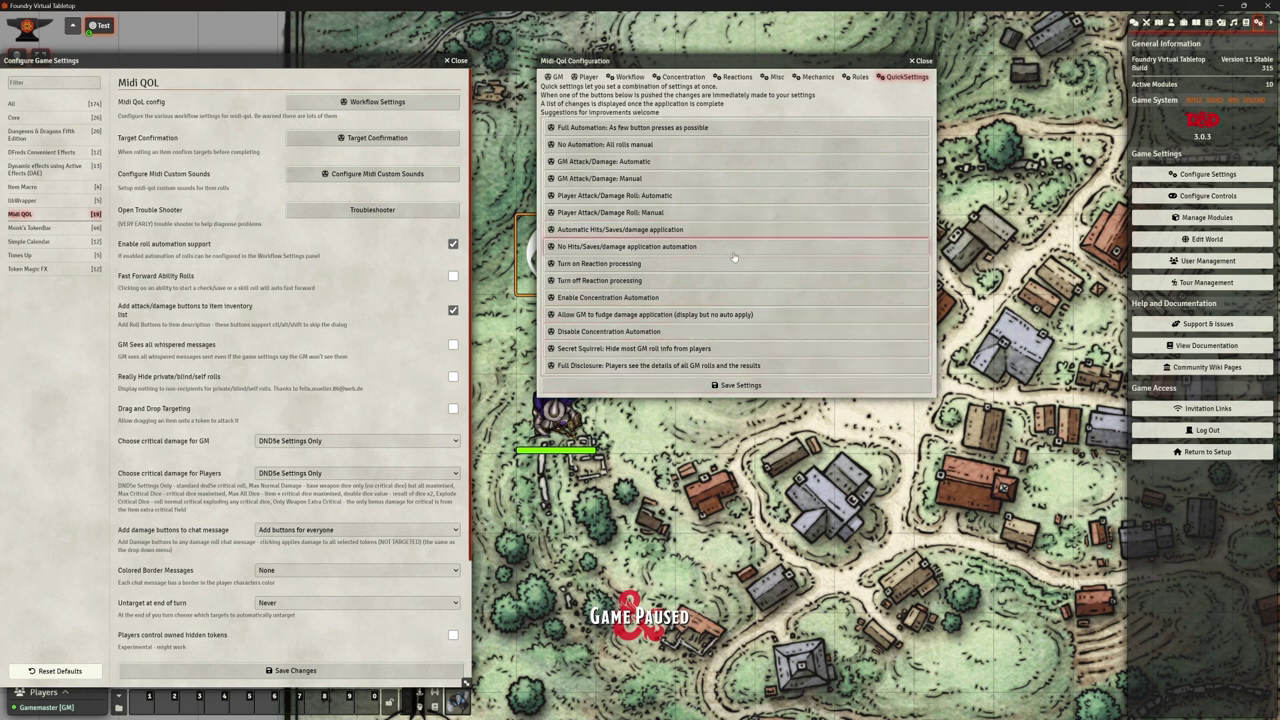
Shift the Midi-QoL Configuration window down and right and show its GM settings
{"action": "left_click_drag", "start_coordinate": [714, 61], "coordinate": [797, 135]}
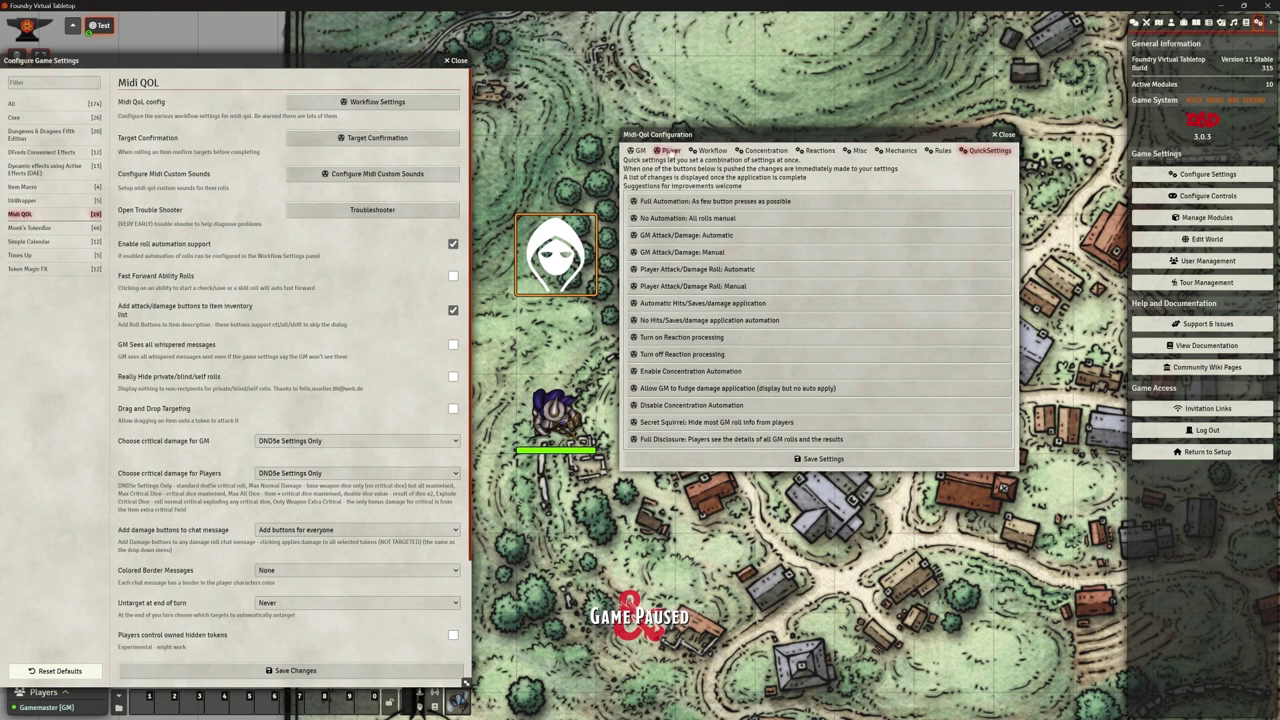
{"action": "left_click", "coordinate": [636, 152]}
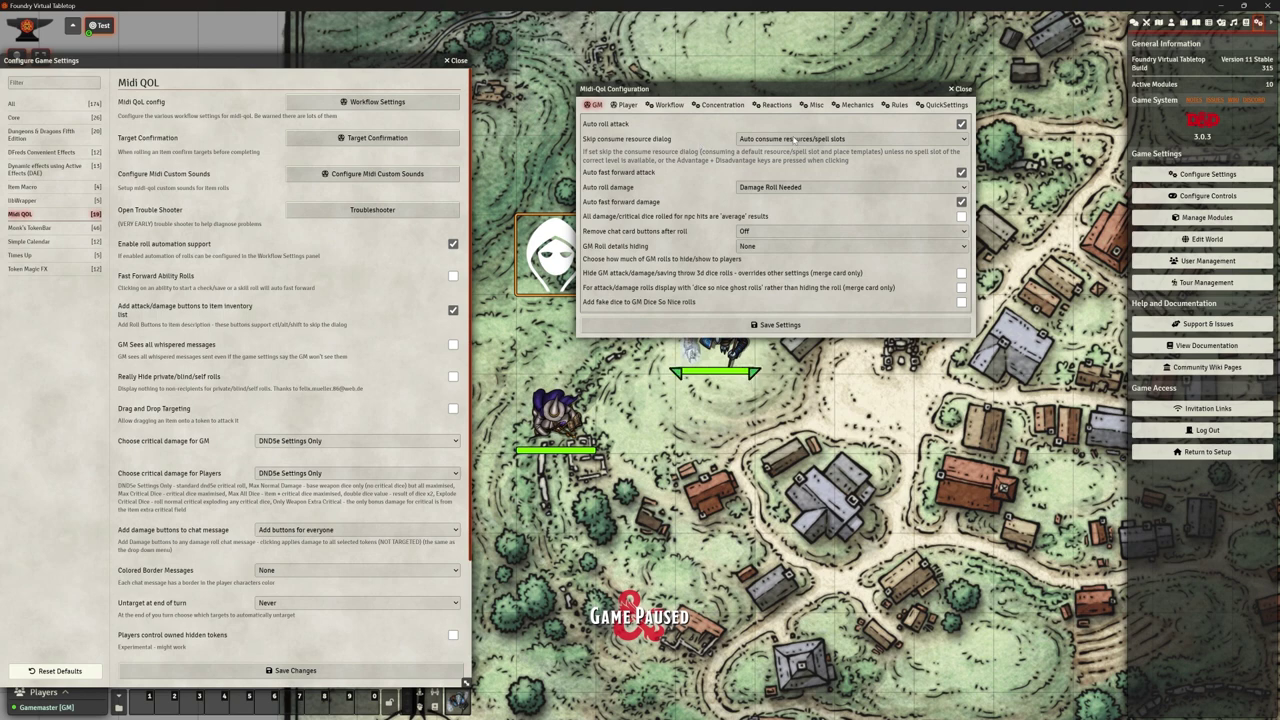
Set the GM Skip consume resource dialog option to No Auto consume
{"action": "left_click", "coordinate": [795, 141]}
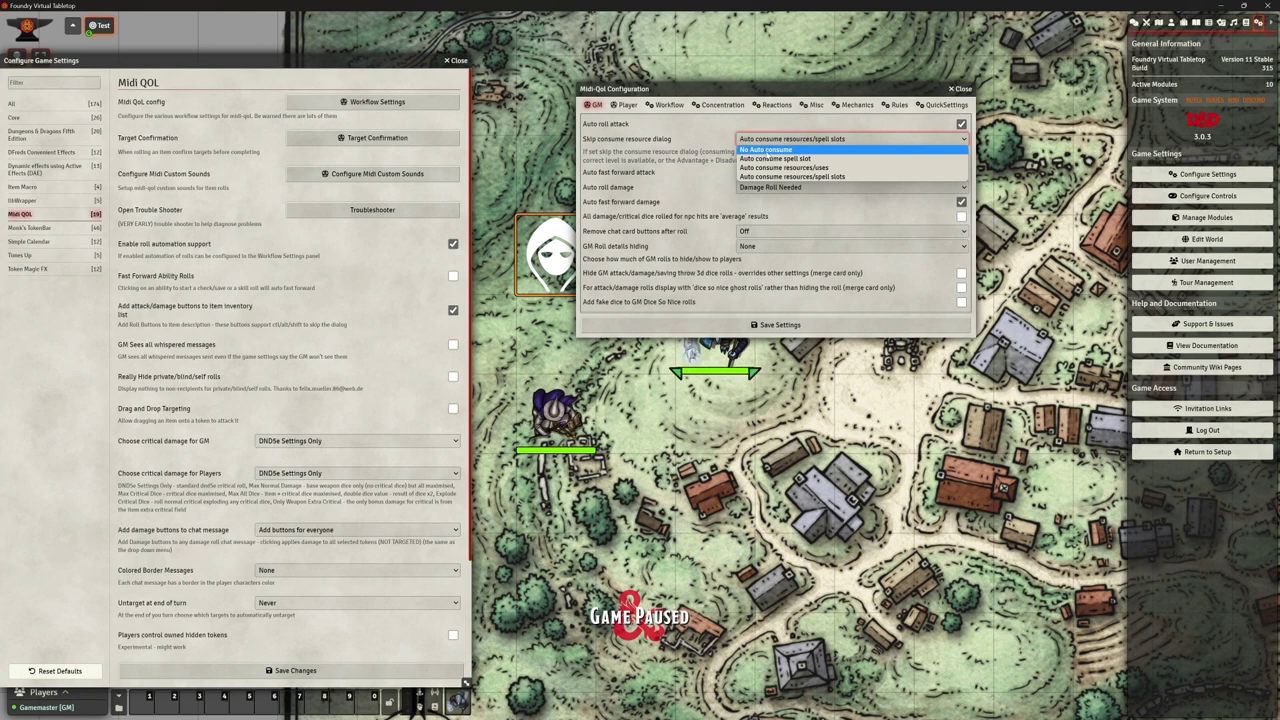
{"action": "left_click", "coordinate": [768, 150]}
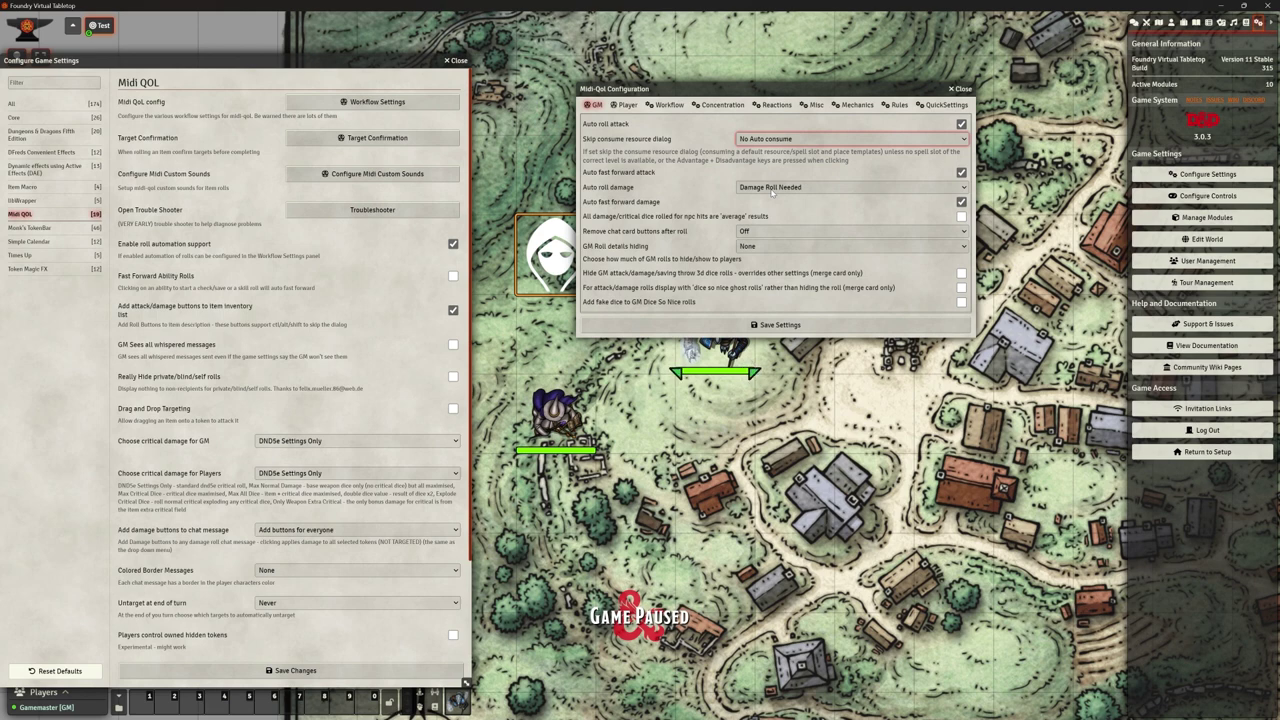
{"action": "left_click", "coordinate": [768, 196]}
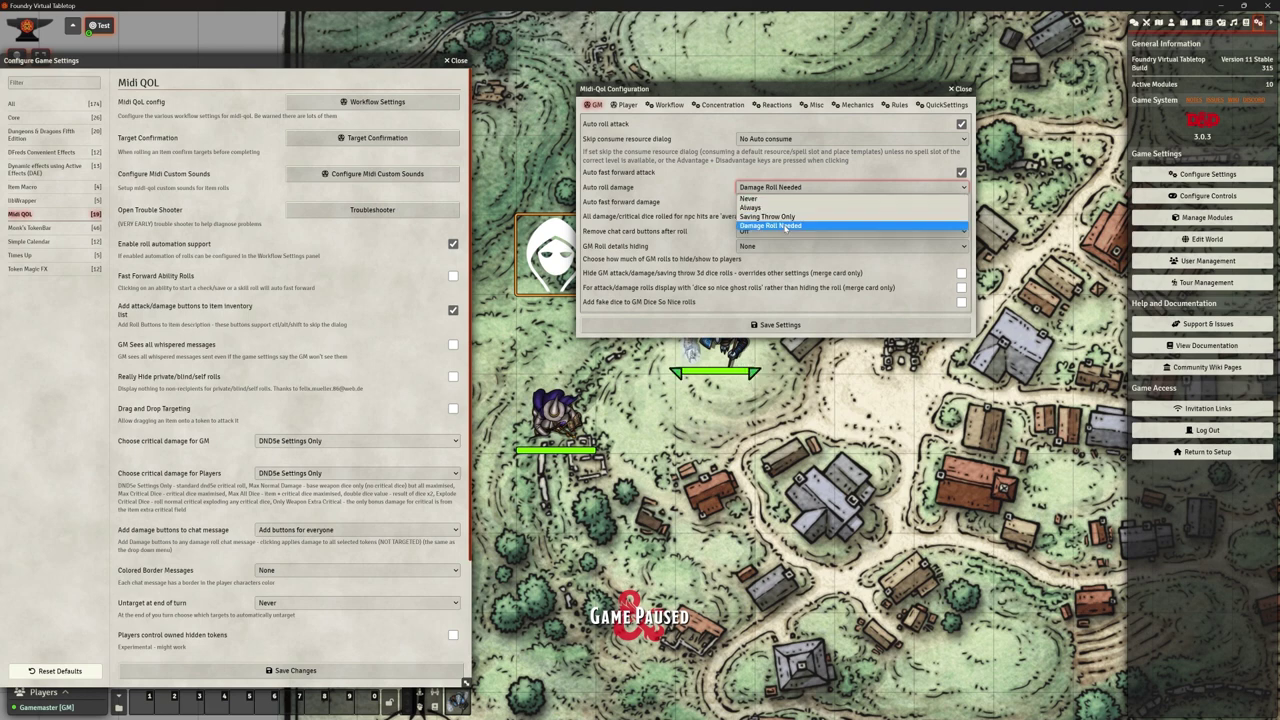
Change GM auto roll damage from Damage Roll Needed to Always
{"action": "left_click", "coordinate": [762, 207]}
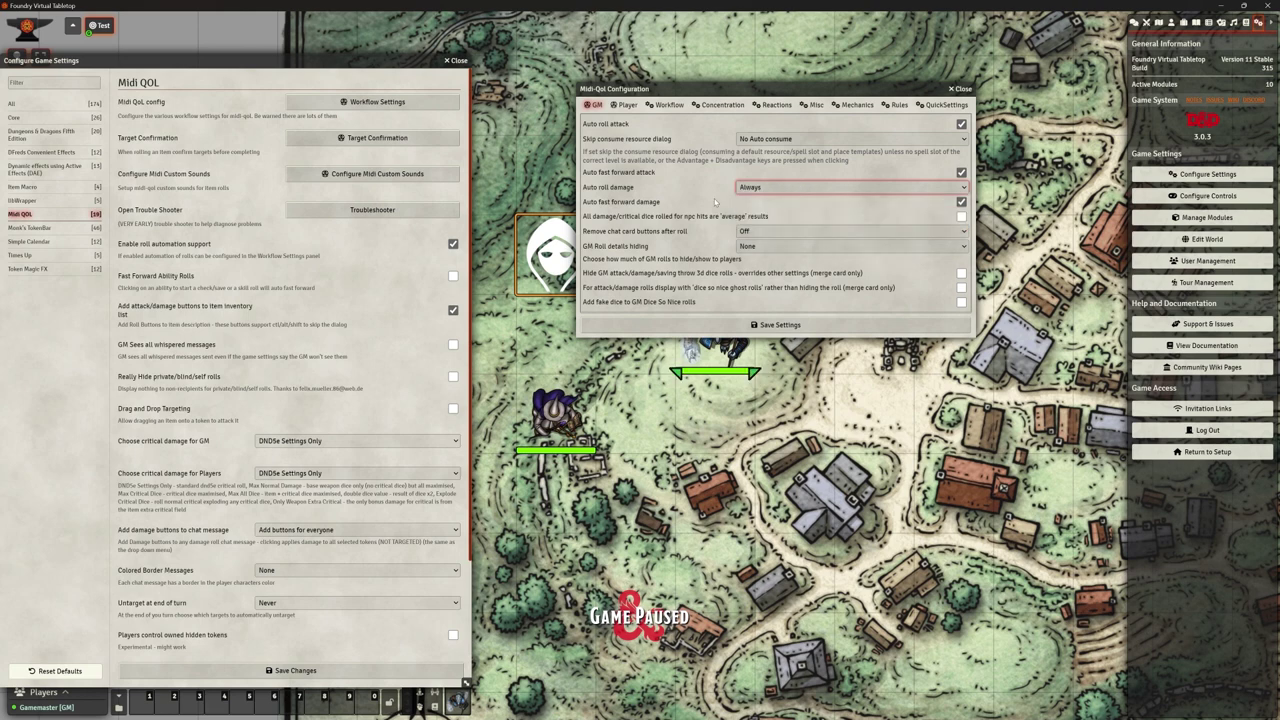